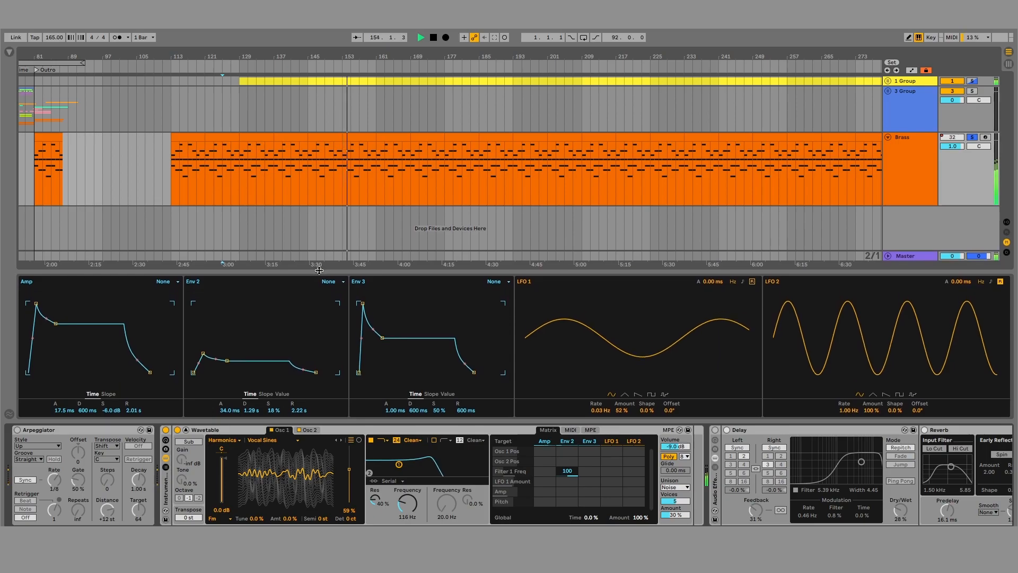
Enlarge Wavetable's expanded view to show both oscillators and look through the wavetable categories of Osc 1
left_click_drag(319, 270, 329, 45)
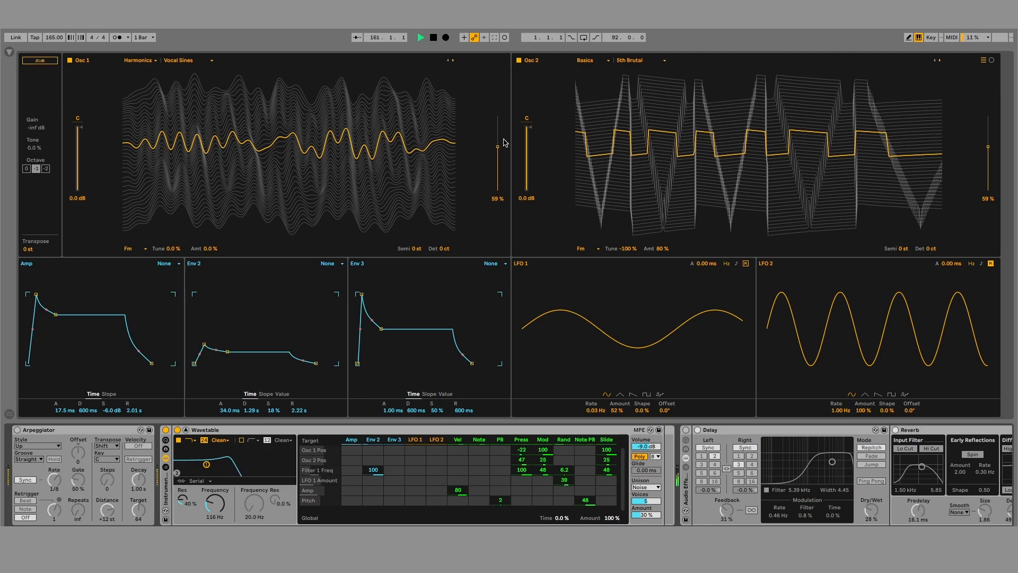
left_click(194, 61)
left_click(195, 61)
left_click(151, 61)
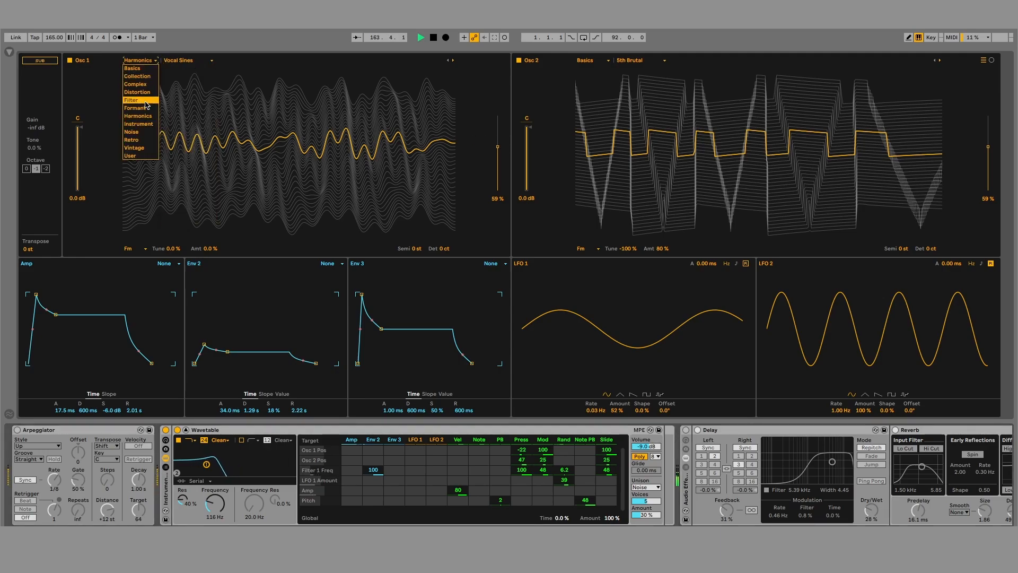
left_click(246, 146)
Set the wavetable position to 91% in Osc 1 and 86% in Osc 2
left_click_drag(249, 149, 249, 111)
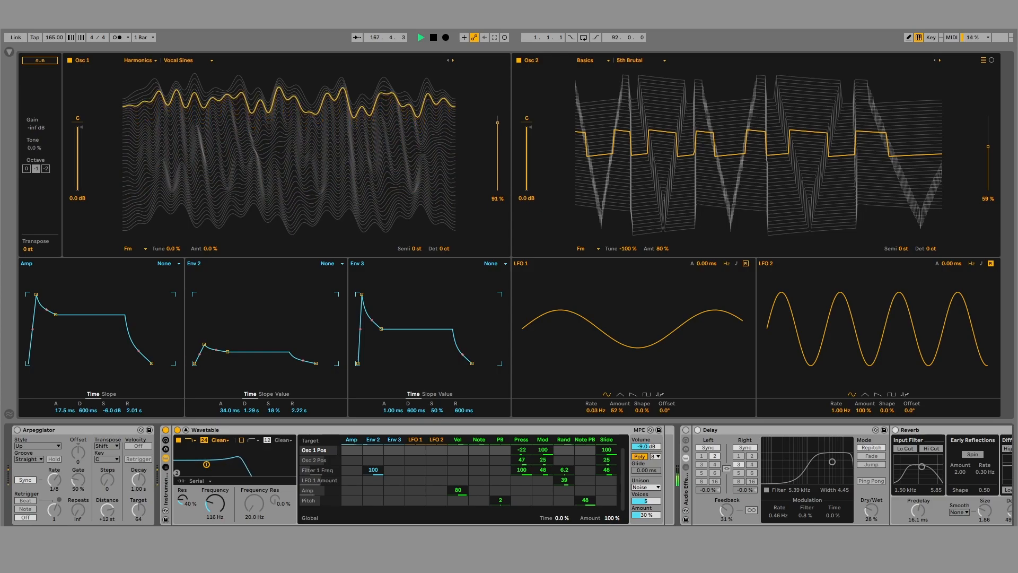
left_click_drag(689, 165, 689, 133)
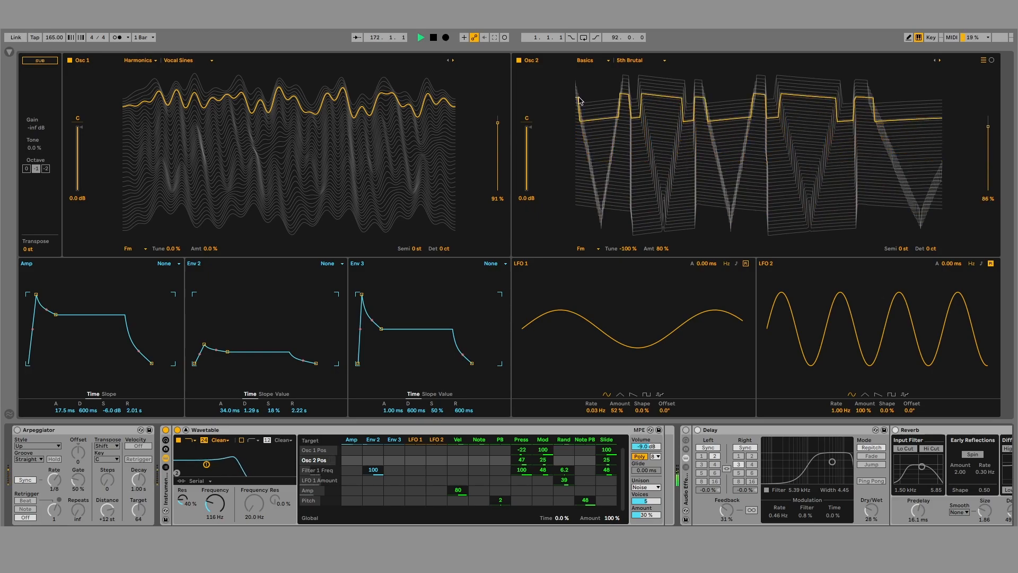
Load the Modern Sweep 1 wavetable from the Filter category in Osc 1 and set its position to 40%
left_click(154, 60)
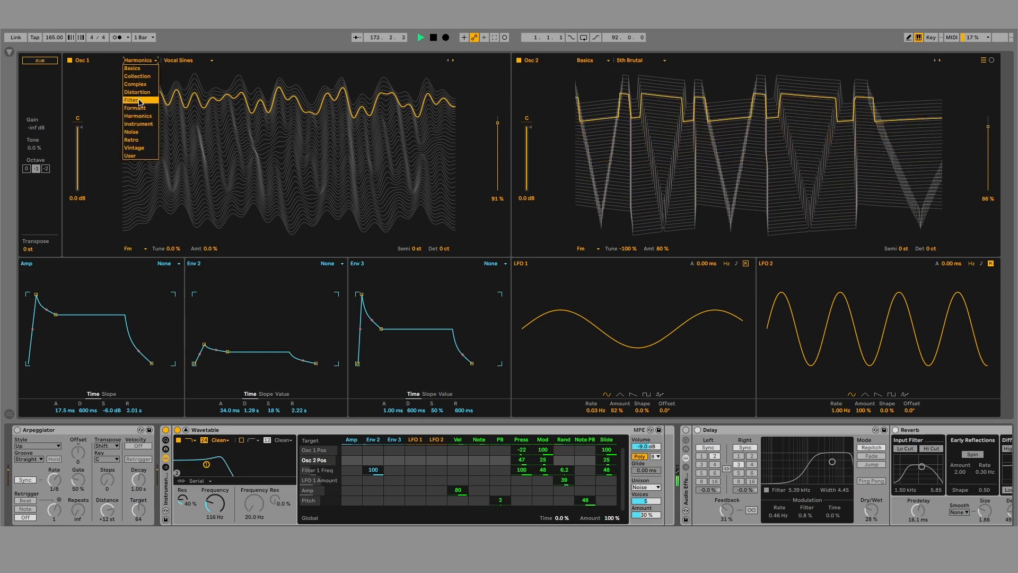
left_click(141, 101)
left_click_drag(141, 102, 144, 168)
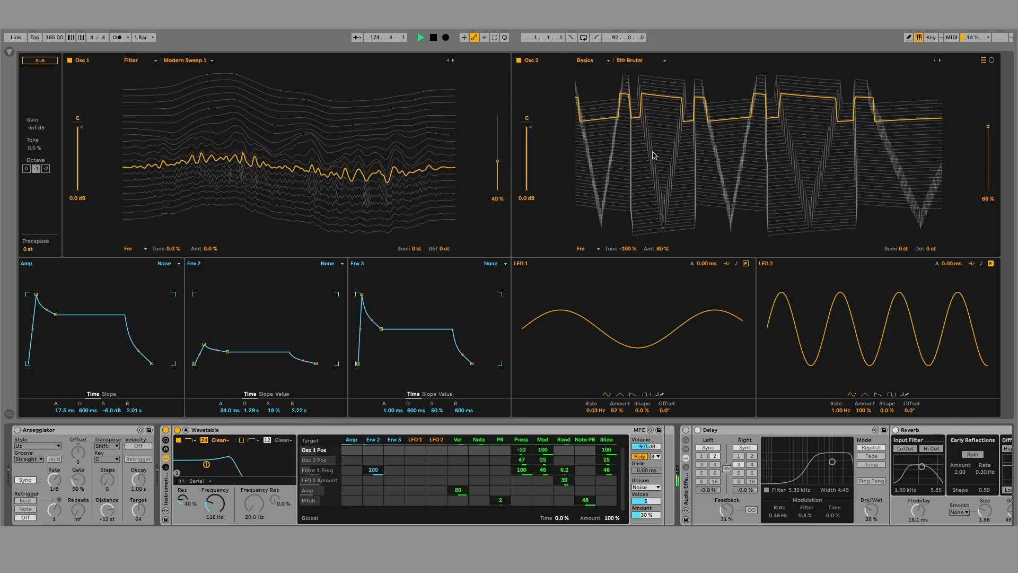
Switch Osc 2 off with its wavetable position at 32%, and set Osc 1's position to 79%
left_click_drag(648, 158, 649, 183)
left_click(519, 60)
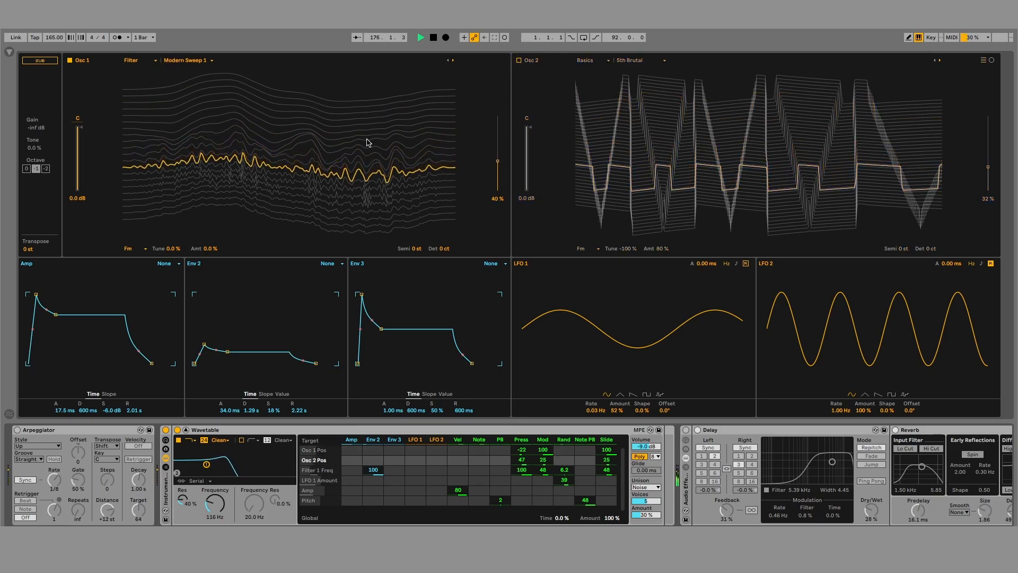
left_click_drag(368, 141, 368, 144)
left_click_drag(144, 174, 143, 108)
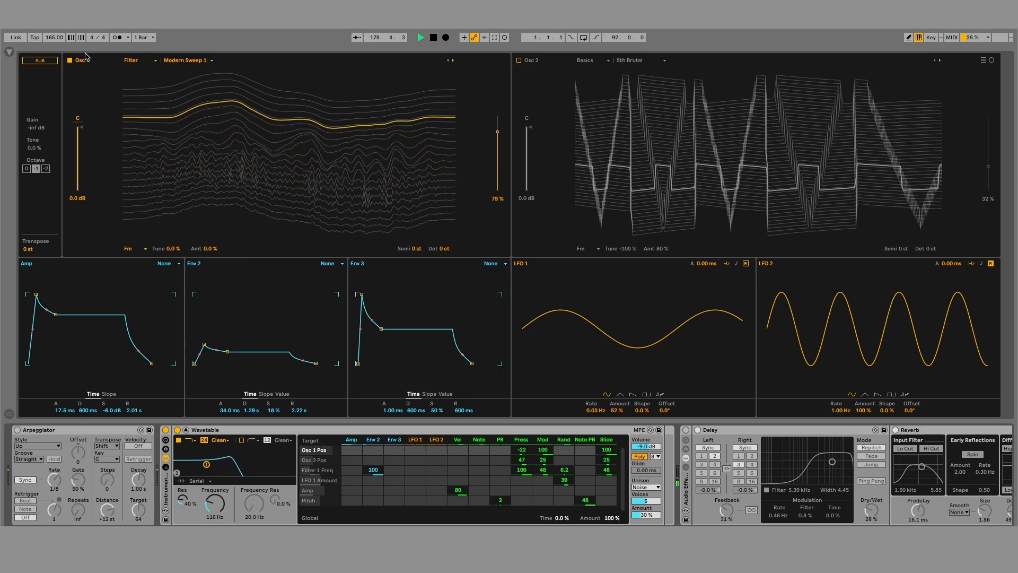
Load the Bit Ring wavetable from the Complex category in Osc 1 and set its position to 74%
left_click(140, 60)
left_click(140, 88)
left_click_drag(209, 129, 187, 115)
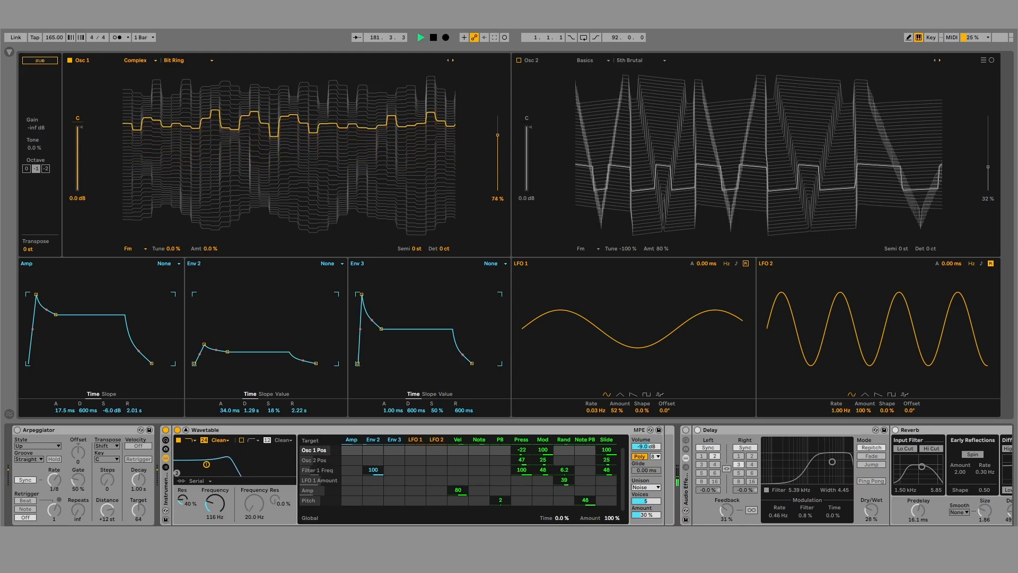
Switch Osc 2 back on and set its wavetable position to 39%
left_click_drag(644, 127, 644, 68)
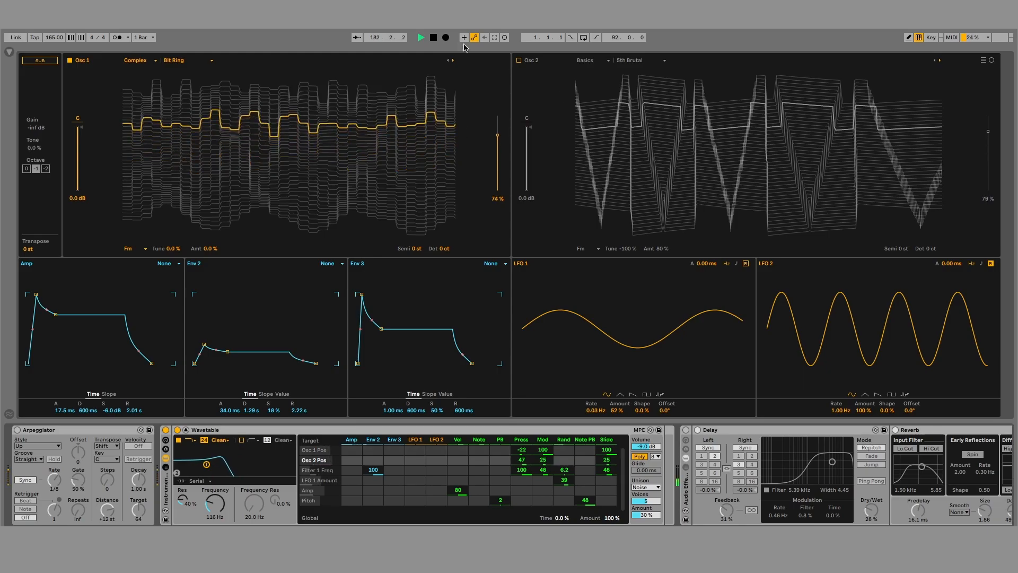
left_click(519, 60)
left_click_drag(603, 124, 587, 175)
Load the Beating 2 wavetable from the Basics category in Osc 2 and set its position to 36%
left_click(586, 61)
left_click(586, 68)
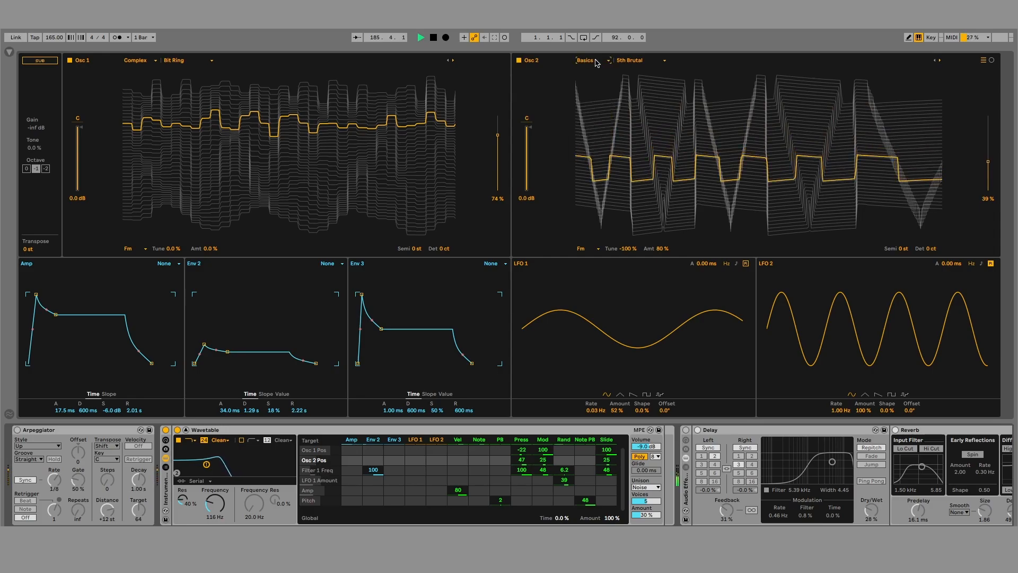
left_click(644, 61)
left_click(648, 169)
left_click_drag(650, 167, 593, 178)
Set Osc 1's effect mode to Modern with Warp at 48% and Fold at 71%
left_click(148, 62)
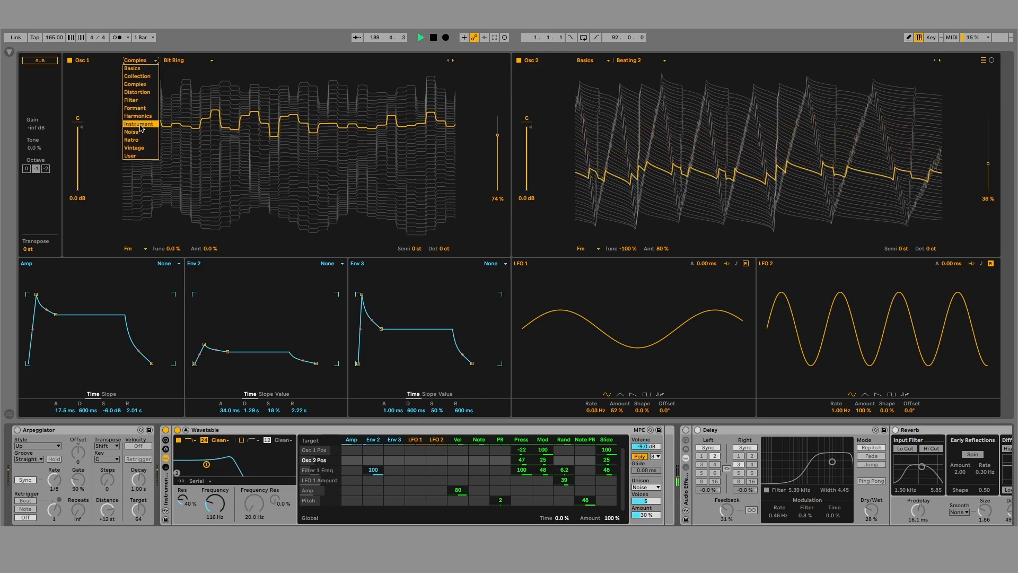
left_click(108, 219)
left_click(133, 249)
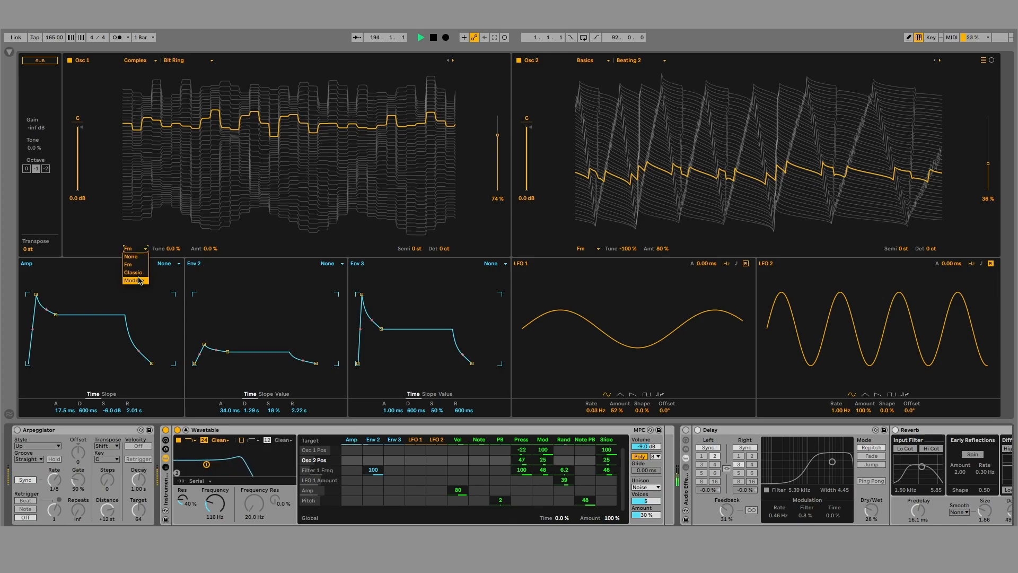
left_click(131, 256)
left_click(135, 248)
left_click(134, 280)
left_click_drag(173, 249, 209, 220)
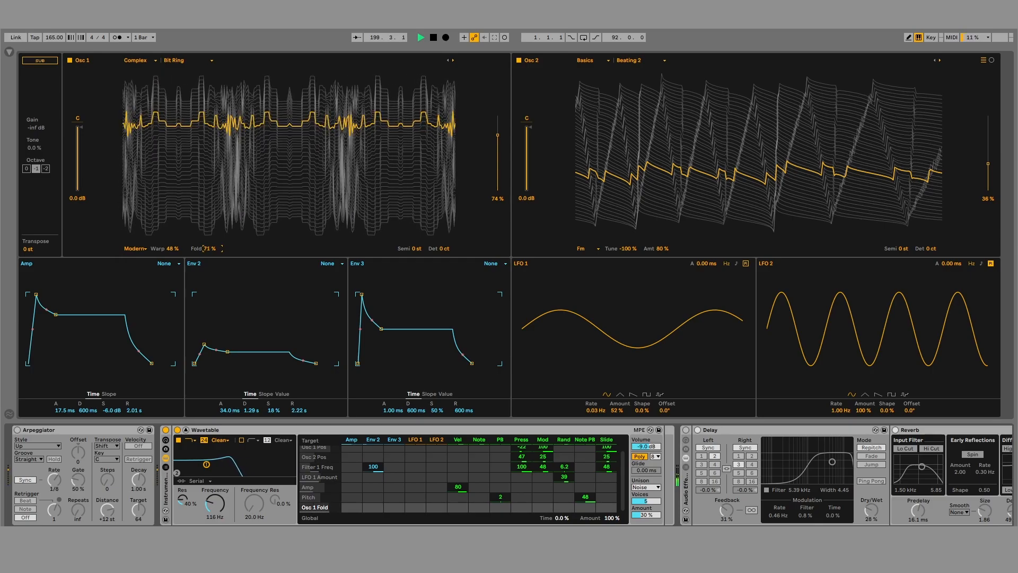
Change Osc 1's effect mode to Classic and set Sync to 15%
left_click(142, 249)
left_click(141, 274)
left_click_drag(171, 249, 206, 279)
Return Osc 1's effect mode to Fm with Amt at 85% and Tune at 91%
left_click(144, 249)
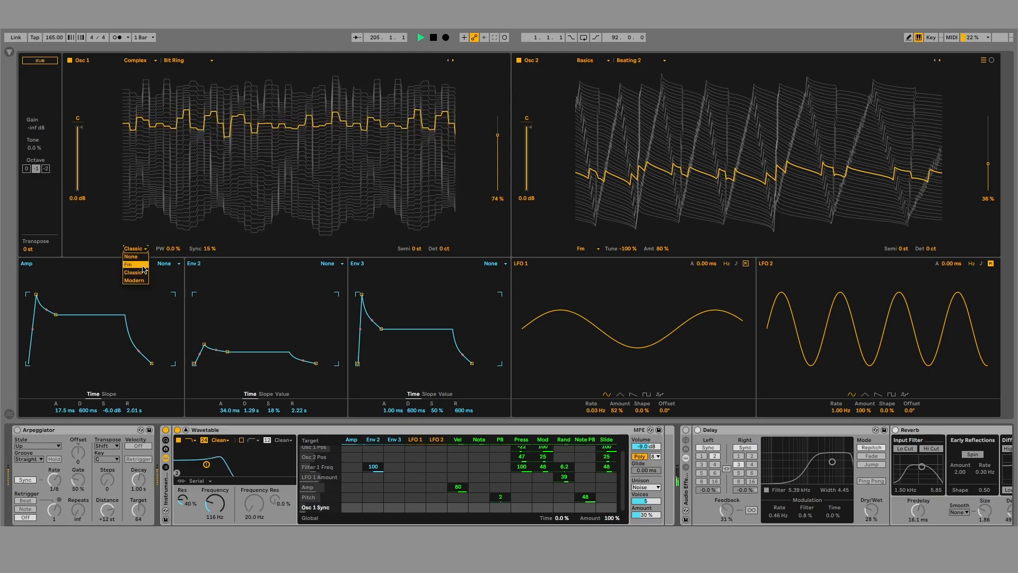
left_click(139, 266)
left_click_drag(207, 252, 207, 215)
left_click_drag(175, 249, 175, 201)
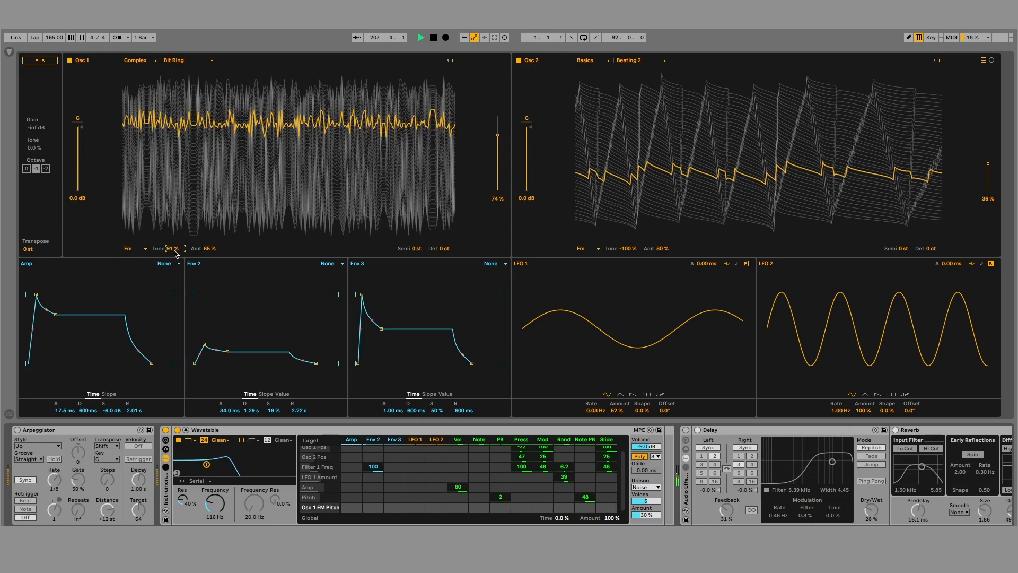
Reset Osc 1's FM Tune and Amt to 0%
left_click_drag(175, 252, 175, 284)
key("Delete")
left_click(212, 251)
key("Delete")
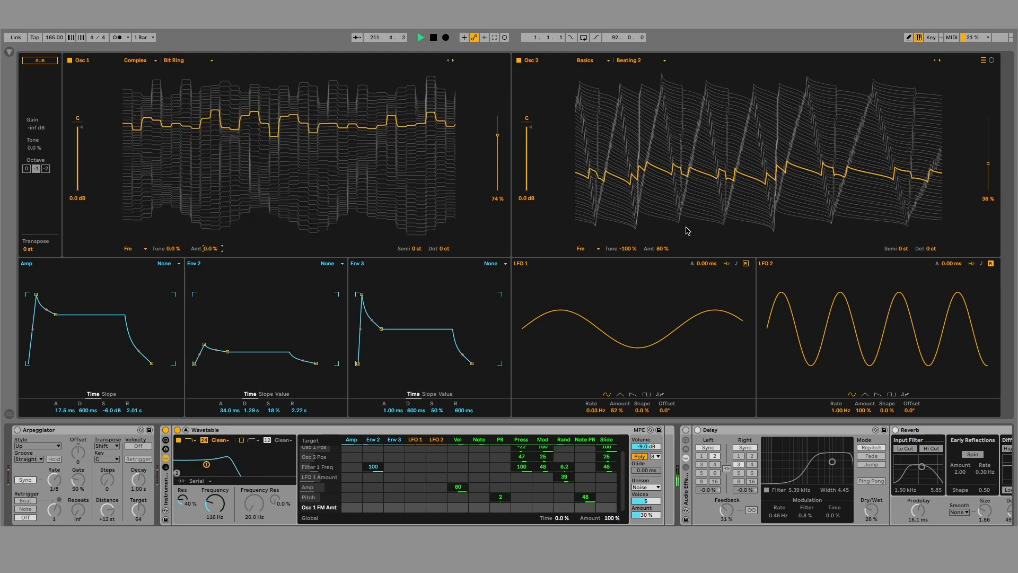
Set Osc 2's effect mode to Classic, try PW at 30%, and reset PW to 0%
left_click(586, 251)
left_click(587, 254)
left_click(586, 251)
left_click(589, 275)
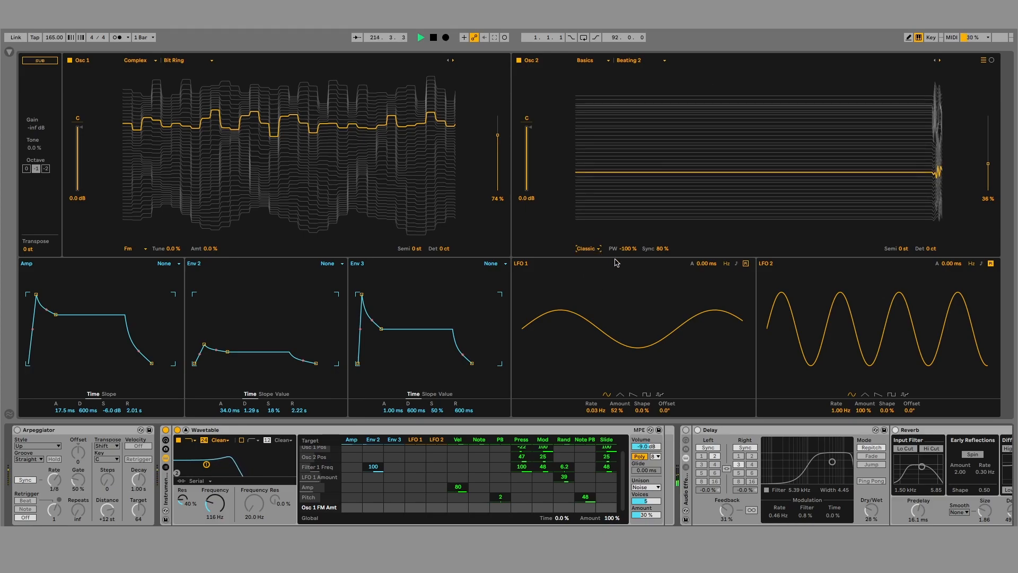
left_click_drag(618, 251, 618, 287)
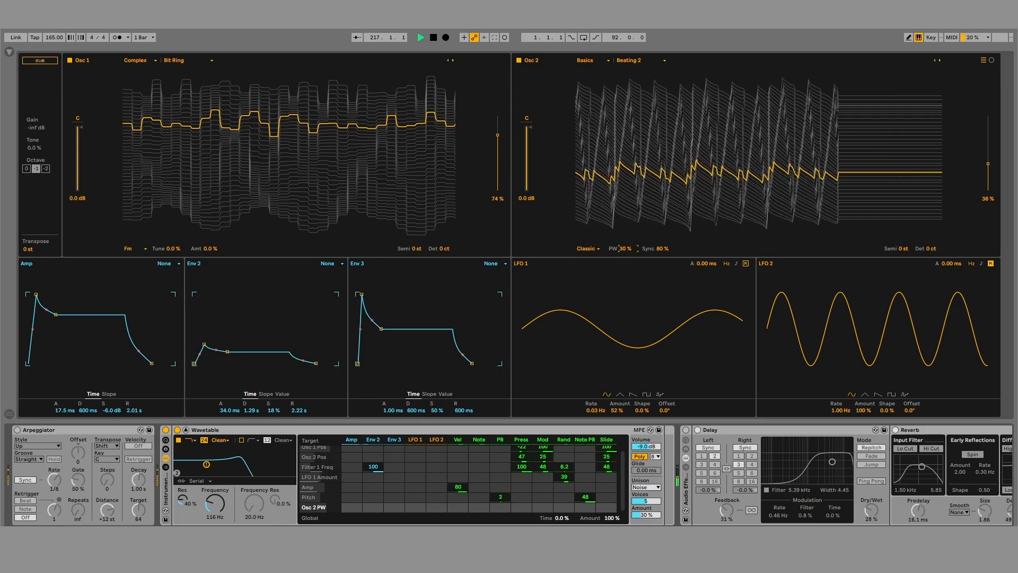
double_click(618, 250)
Switch Osc 2's effect mode back to Fm
left_click(596, 250)
left_click(595, 226)
left_click(594, 250)
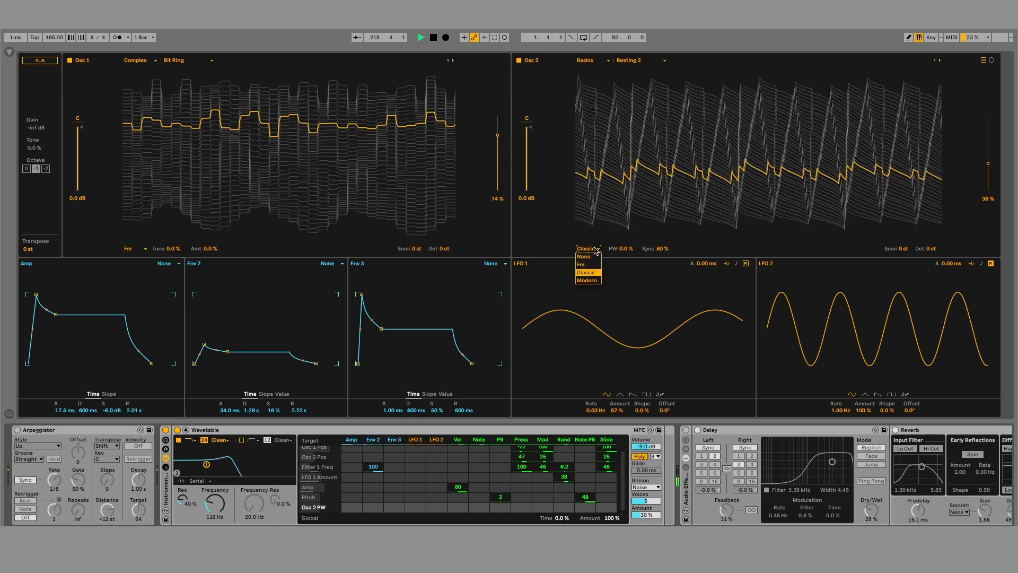
left_click(582, 264)
Switch on the Sub oscillator and set Osc 2's FM Amt to 94% and Tune to -100%
left_click(44, 60)
left_click_drag(661, 251, 624, 303)
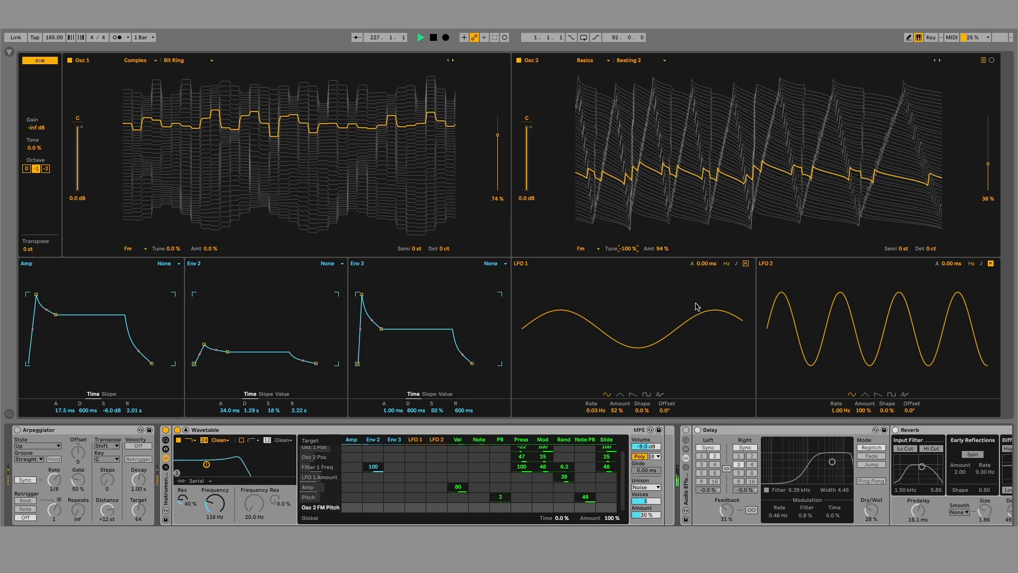
Examine the Amp envelope's decay and sustain, the Press modulation of LFO 1 Amount, and LFO 1's Shape setting
left_click(94, 411)
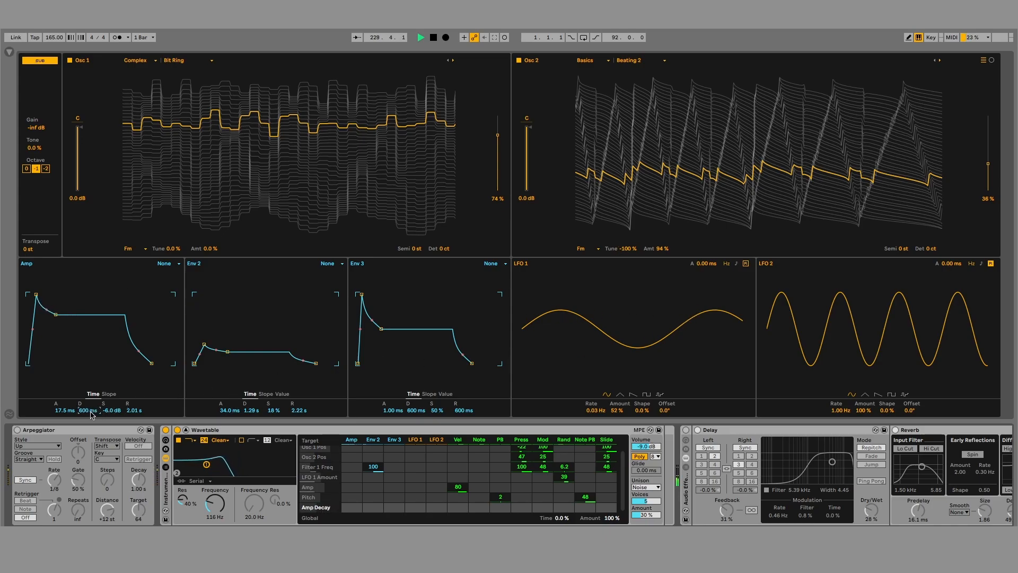
left_click(115, 433)
left_click(112, 411)
left_click(531, 477)
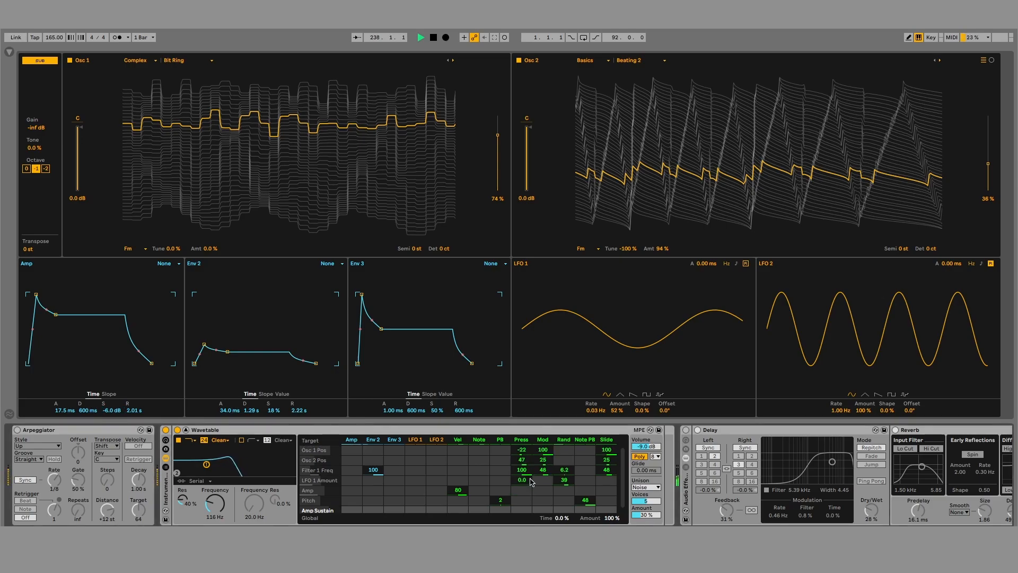
key("Delete")
mouse_move(642, 410)
left_mouse_down()
mouse_move(641, 366)
mouse_move(642, 443)
mouse_move(647, 421)
left_mouse_up()
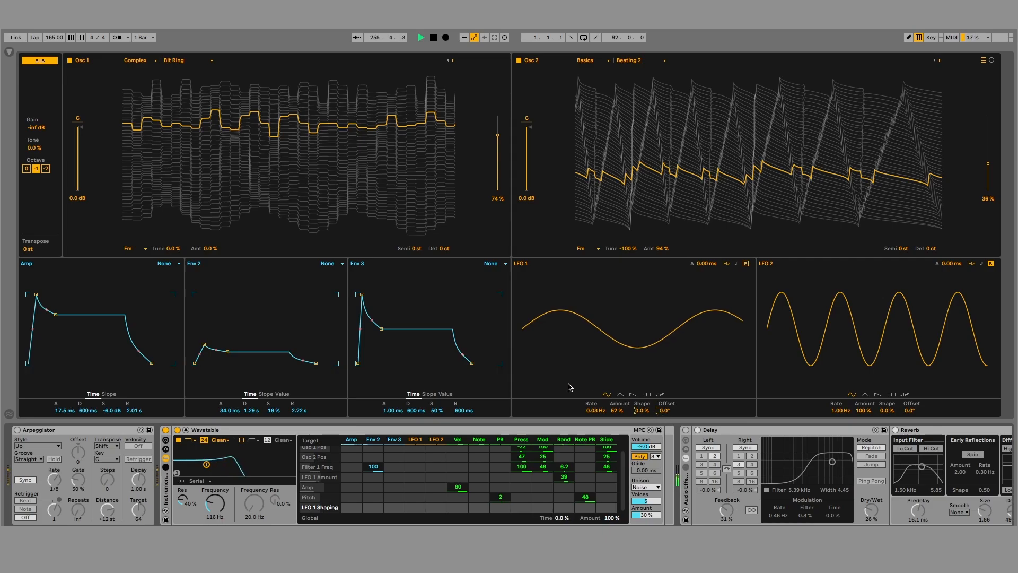
Try out Filter 2 by switching it on, sweeping its frequency down to 20 Hz, and switching it off
left_click(242, 440)
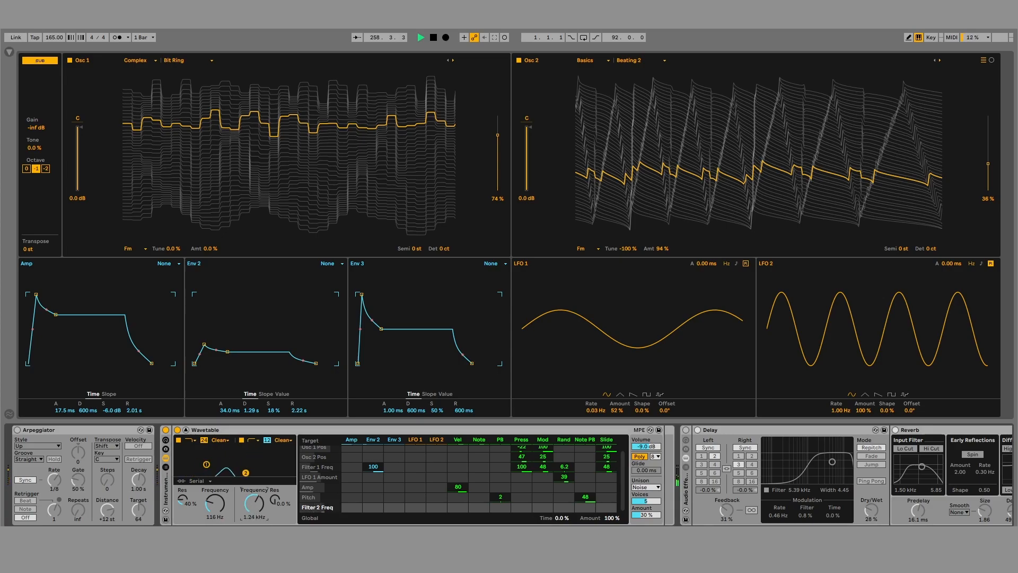
mouse_move(254, 504)
left_mouse_down()
mouse_move(254, 485)
mouse_move(254, 497)
mouse_move(215, 495)
mouse_move(215, 472)
mouse_move(214, 486)
left_mouse_up()
left_click(224, 440)
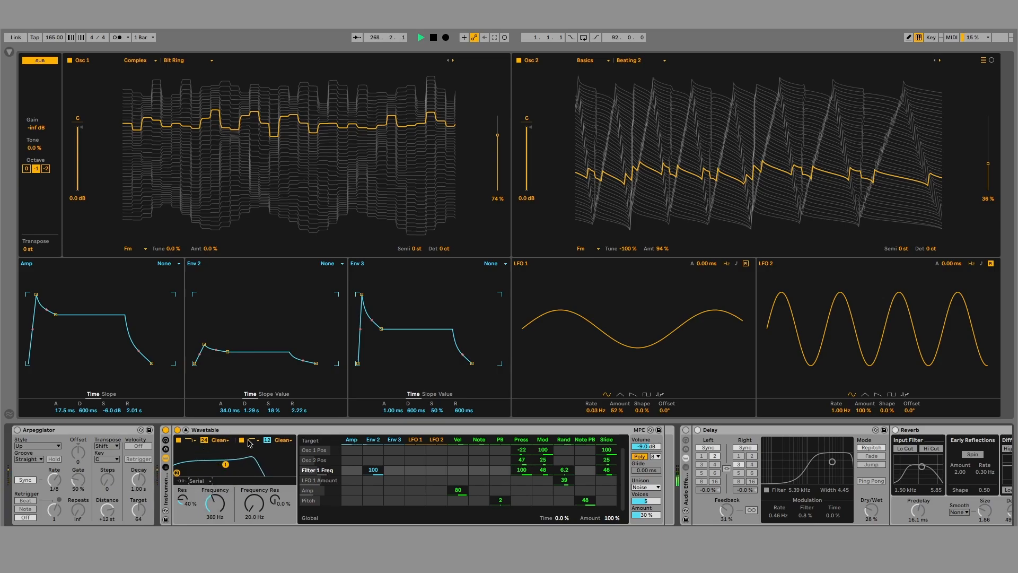
left_click(241, 440)
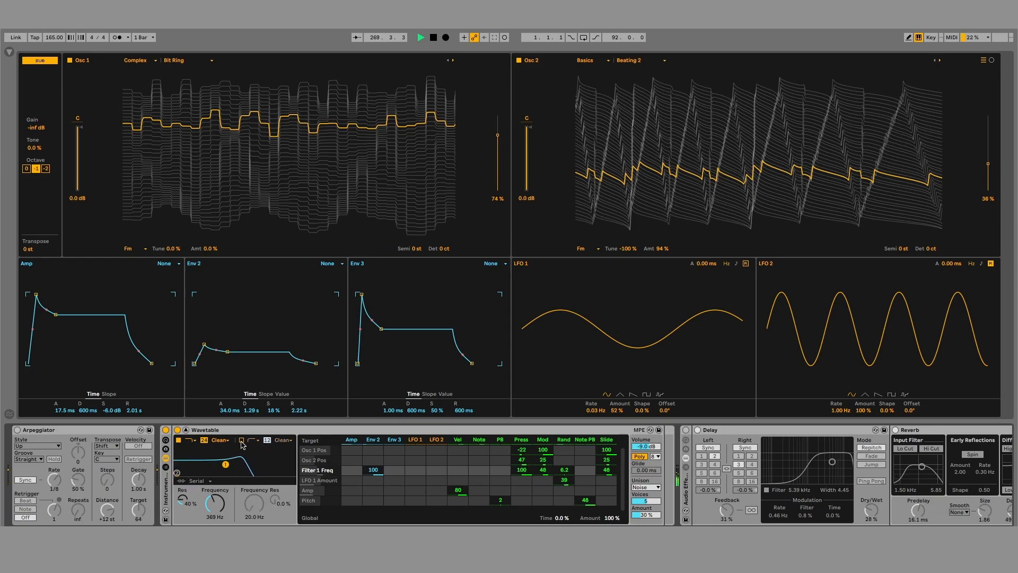
Set Filter 1's frequency to 171 Hz and its circuit type to MS2
left_click_drag(221, 501, 220, 517)
left_click(220, 440)
left_click(227, 465)
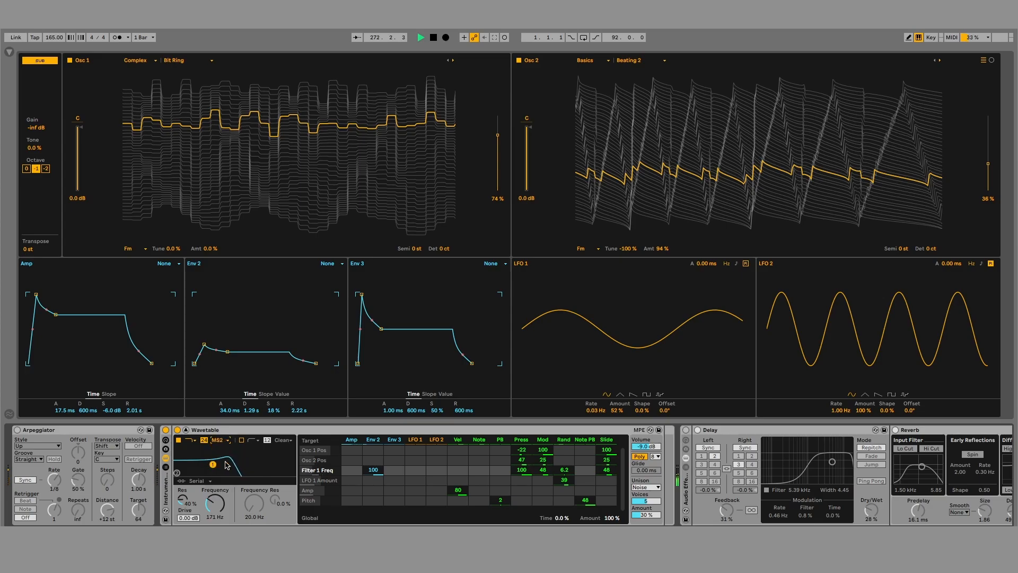
Switch on Filter 2 as a low-pass filter at 738 Hz with 89% resonance
left_click(179, 473)
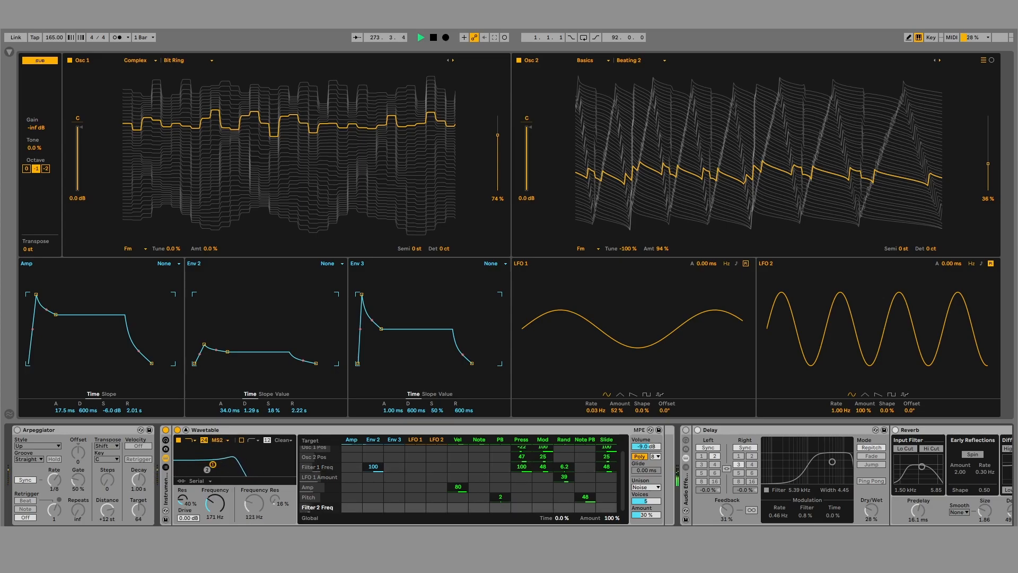
left_click(242, 441)
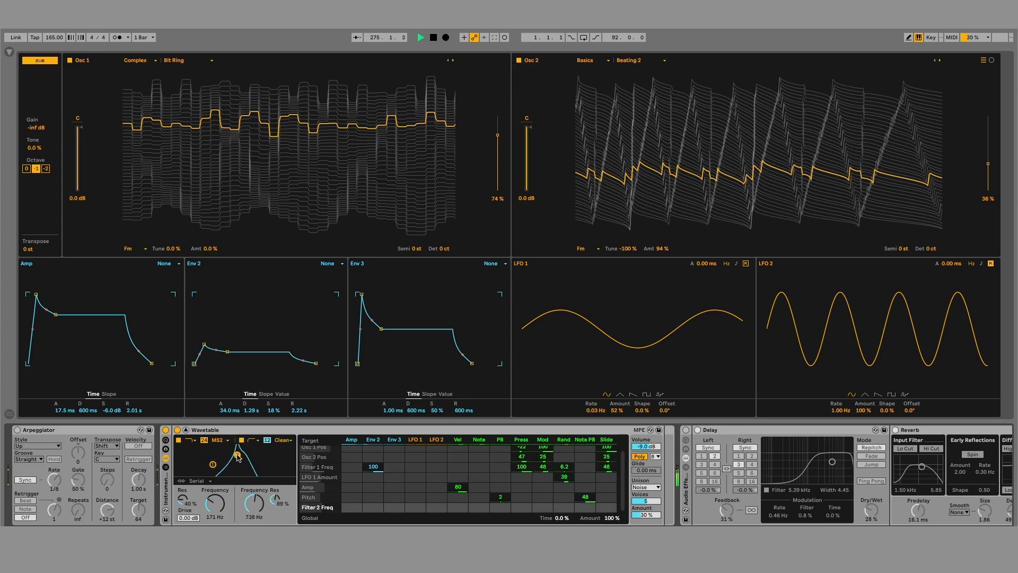
left_click(256, 440)
left_click(256, 449)
Set Filter 2's circuit type to MS2, its frequency to 2.23 kHz and its resonance to 13%
left_click(283, 440)
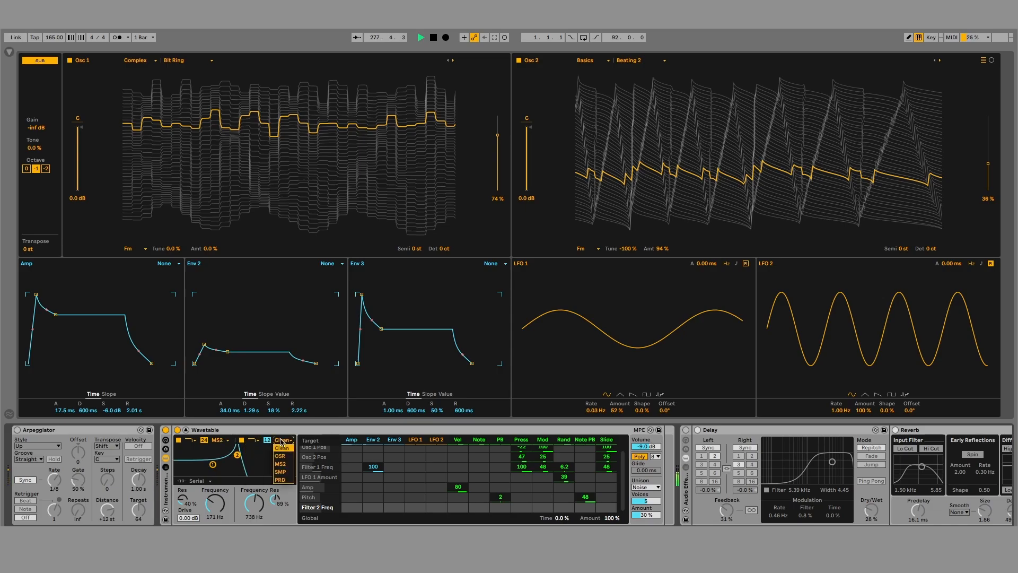
left_click(284, 466)
left_click_drag(241, 460, 256, 470)
Set Filter 1's slope to 12 dB and its circuit type to Clean
left_click(203, 440)
left_click(218, 440)
left_click(218, 449)
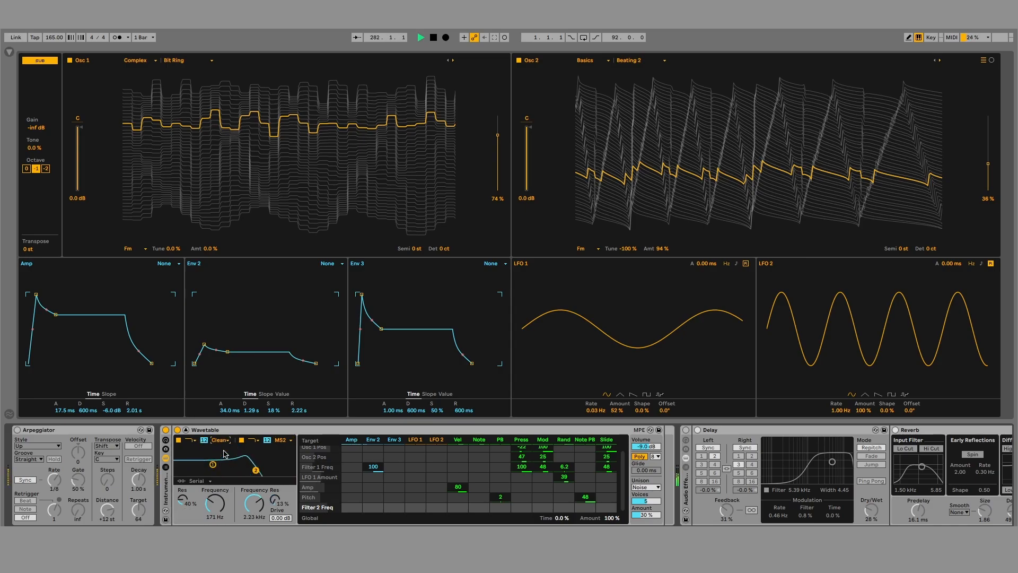